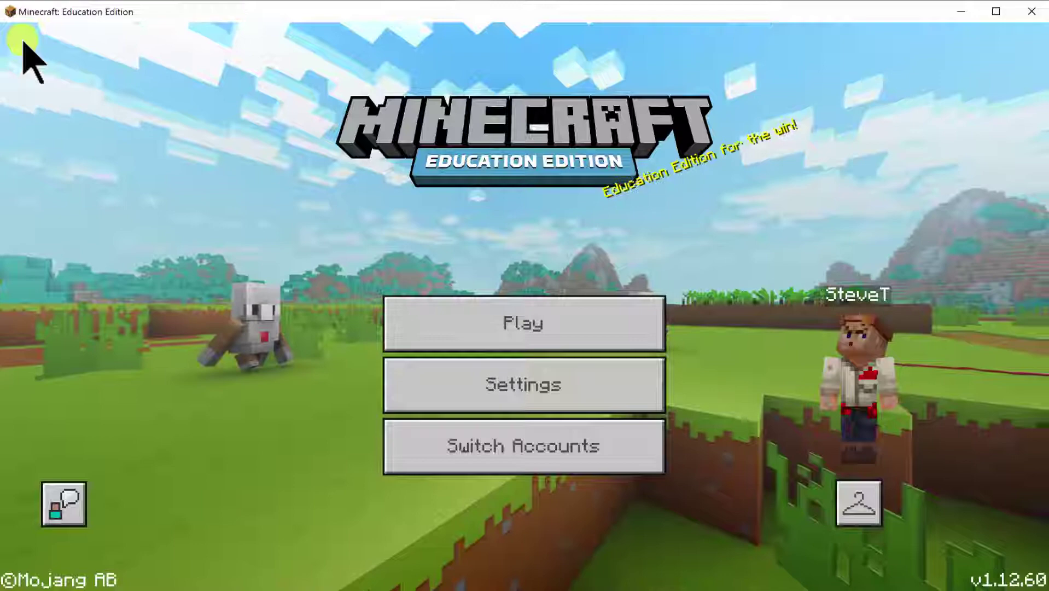
- Browse the four My Templates under Create New, including Minecraft Tutorial, then return to Play
{"action": "left_click", "coordinate": [523, 328]}
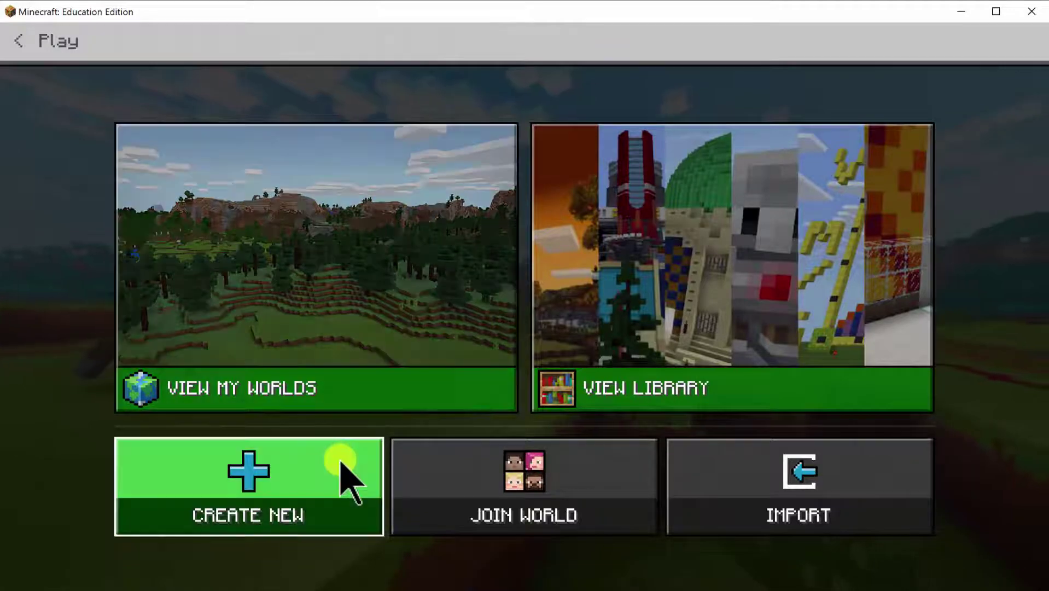
{"action": "left_click", "coordinate": [341, 466]}
{"action": "left_click", "coordinate": [336, 483]}
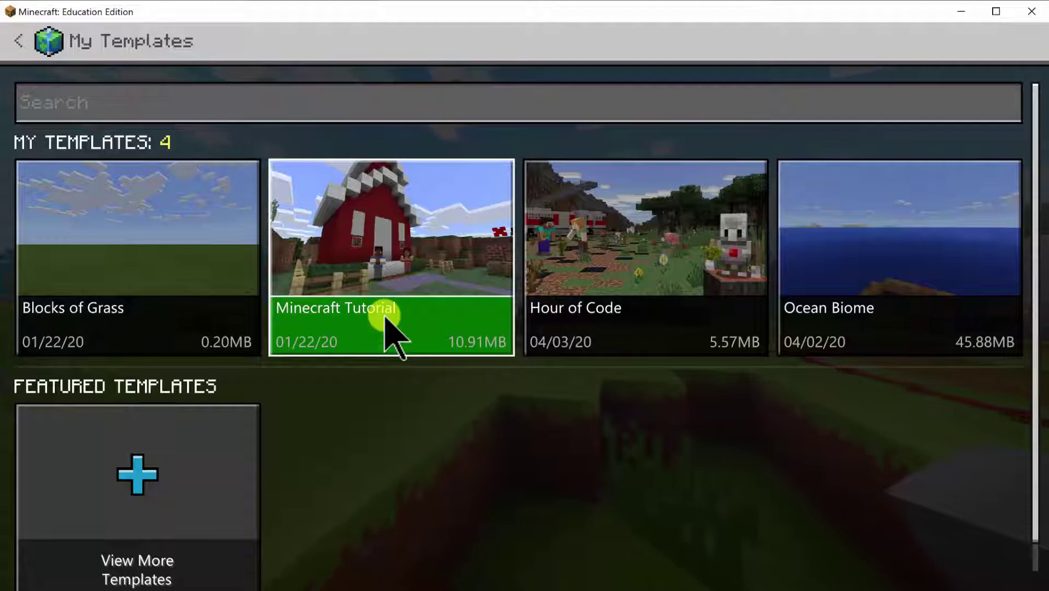
{"action": "left_click", "coordinate": [23, 43]}
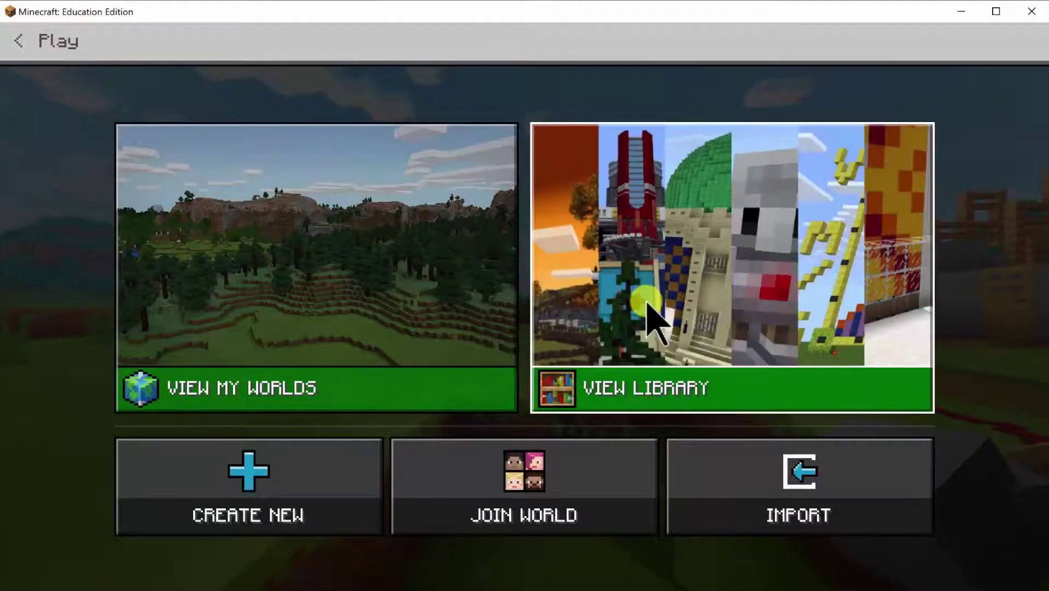
- Navigate the Library to Lessons > Language Arts > Literature Studies to list Treasure Island
{"action": "left_click", "coordinate": [648, 310]}
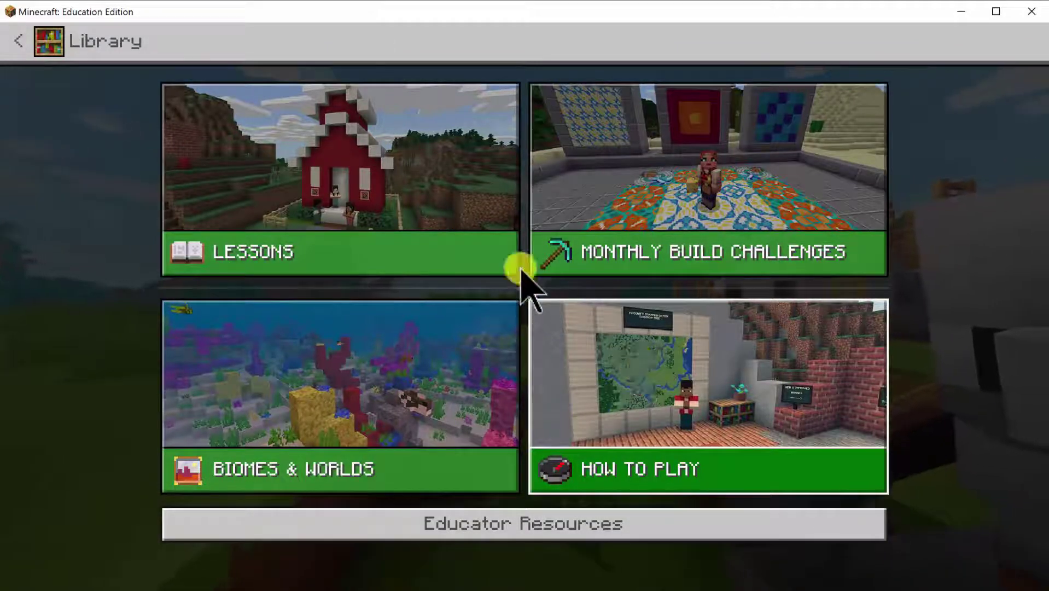
{"action": "left_click", "coordinate": [436, 239]}
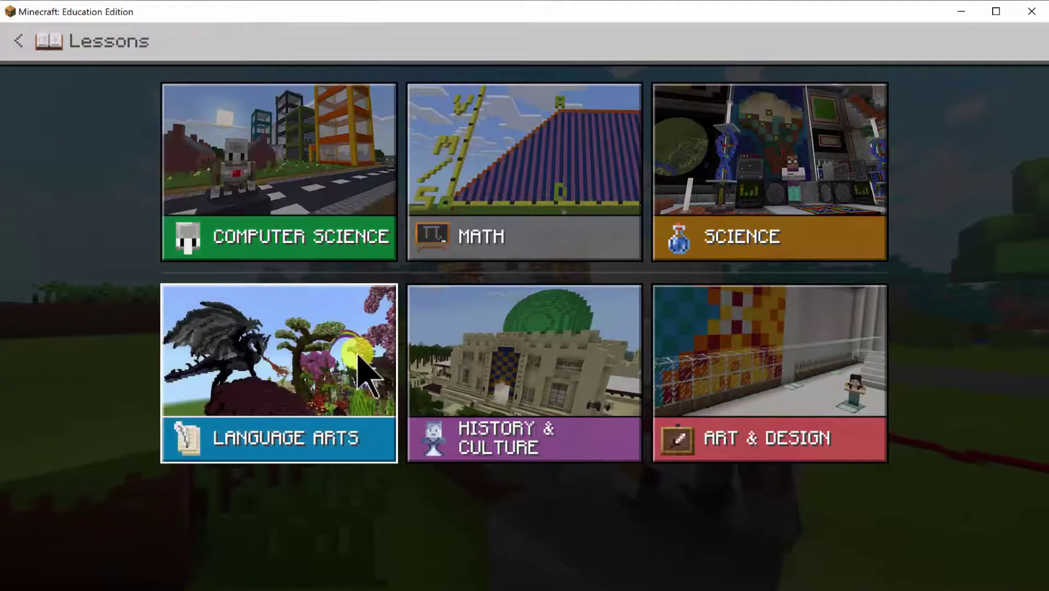
{"action": "left_click", "coordinate": [363, 368]}
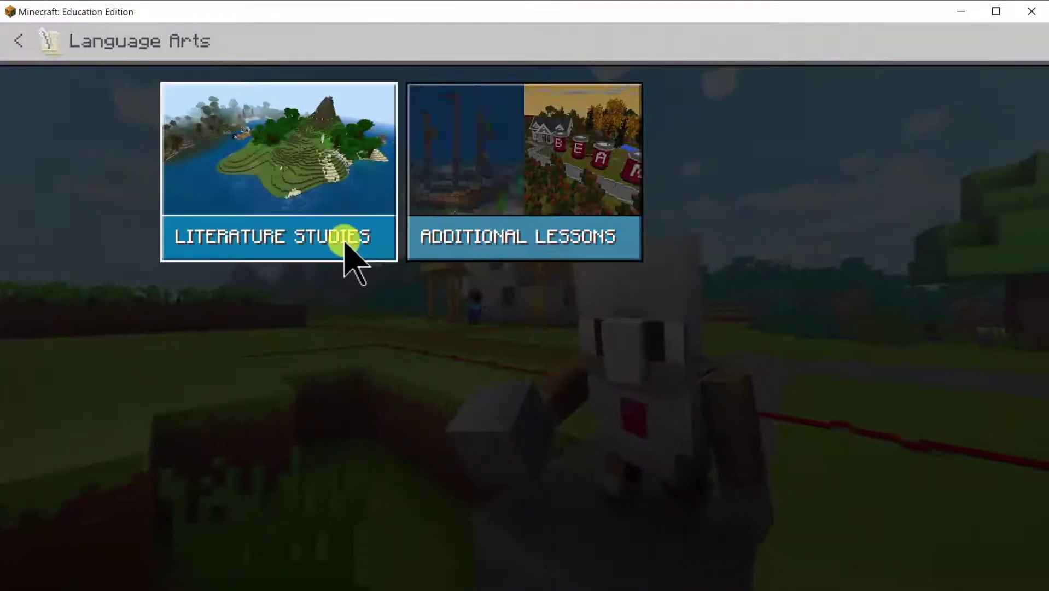
{"action": "left_click", "coordinate": [345, 241]}
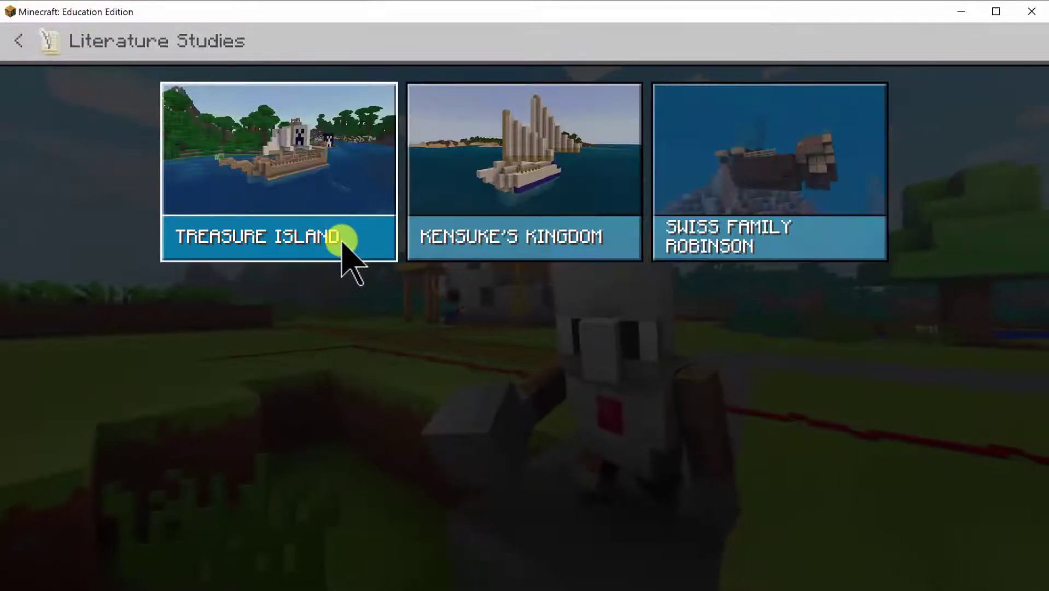
{"action": "left_click", "coordinate": [344, 242]}
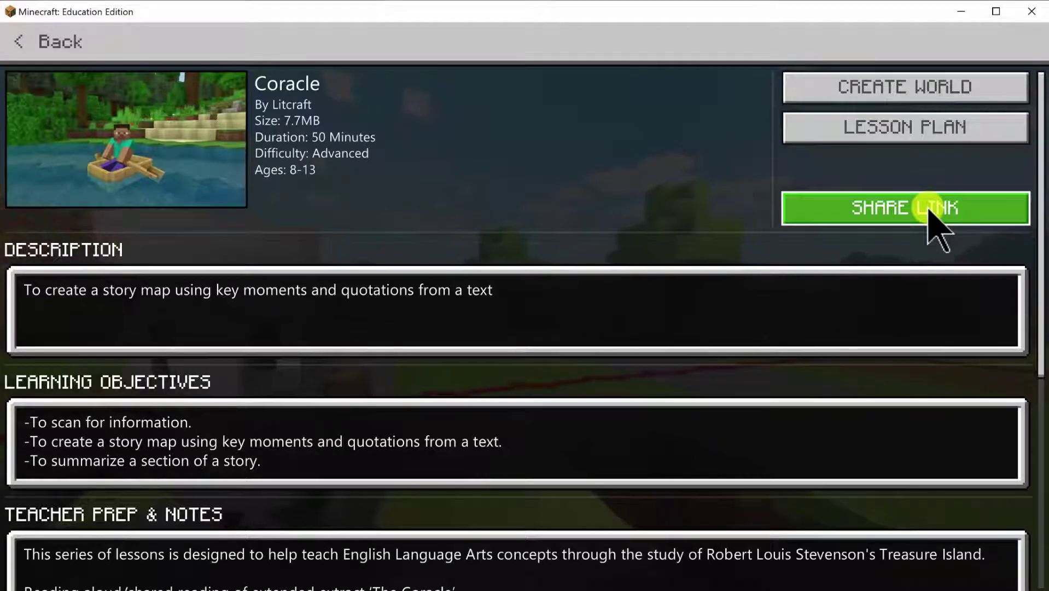
- Back out to the top-level Lessons categories: Computer Science, Math, Science and Language Arts
{"action": "left_click", "coordinate": [25, 49]}
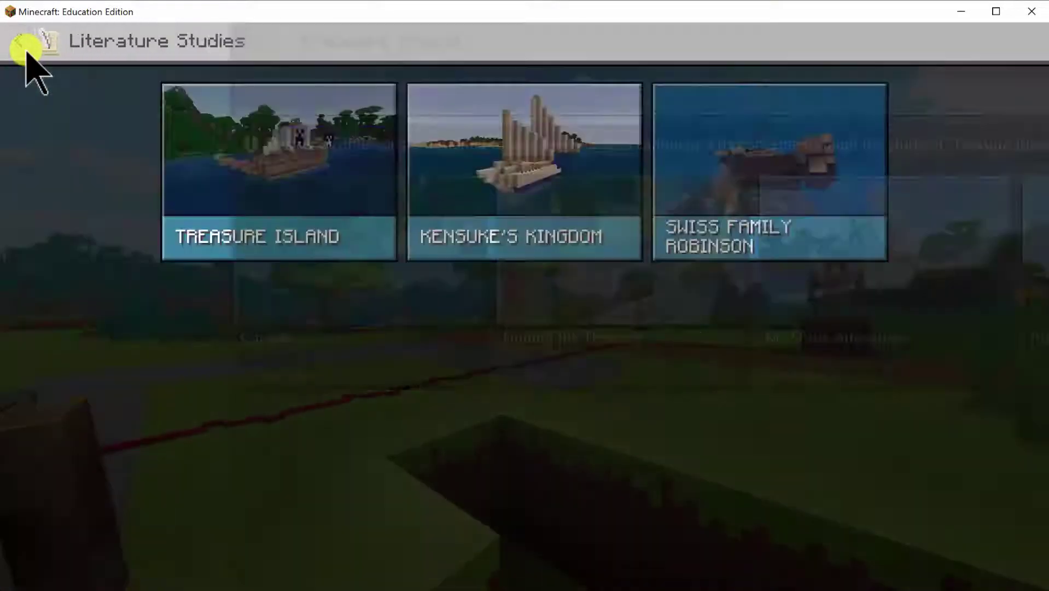
{"action": "left_click", "coordinate": [24, 49]}
{"action": "left_click", "coordinate": [25, 49]}
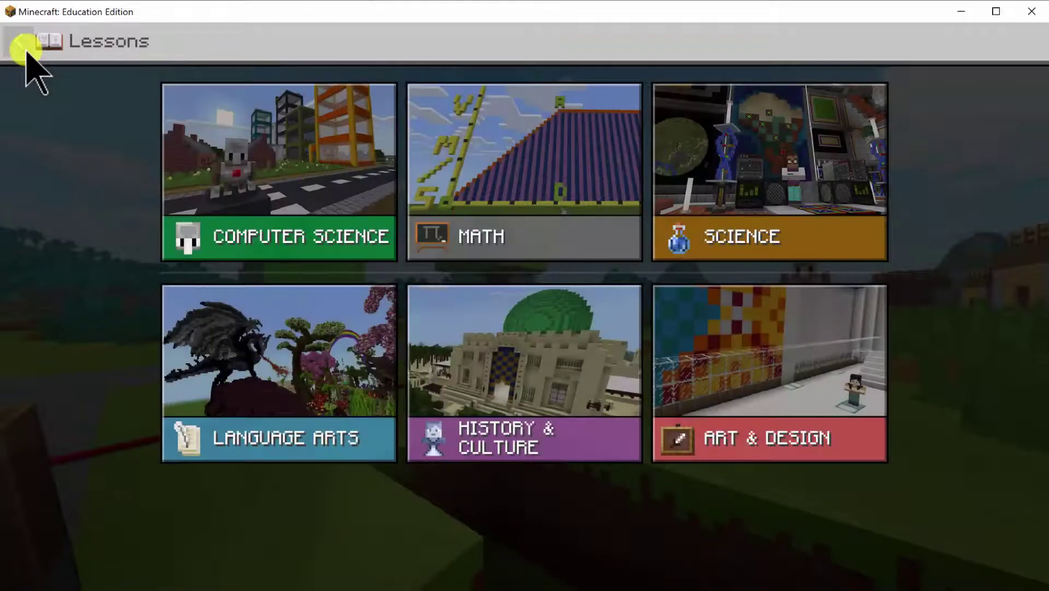